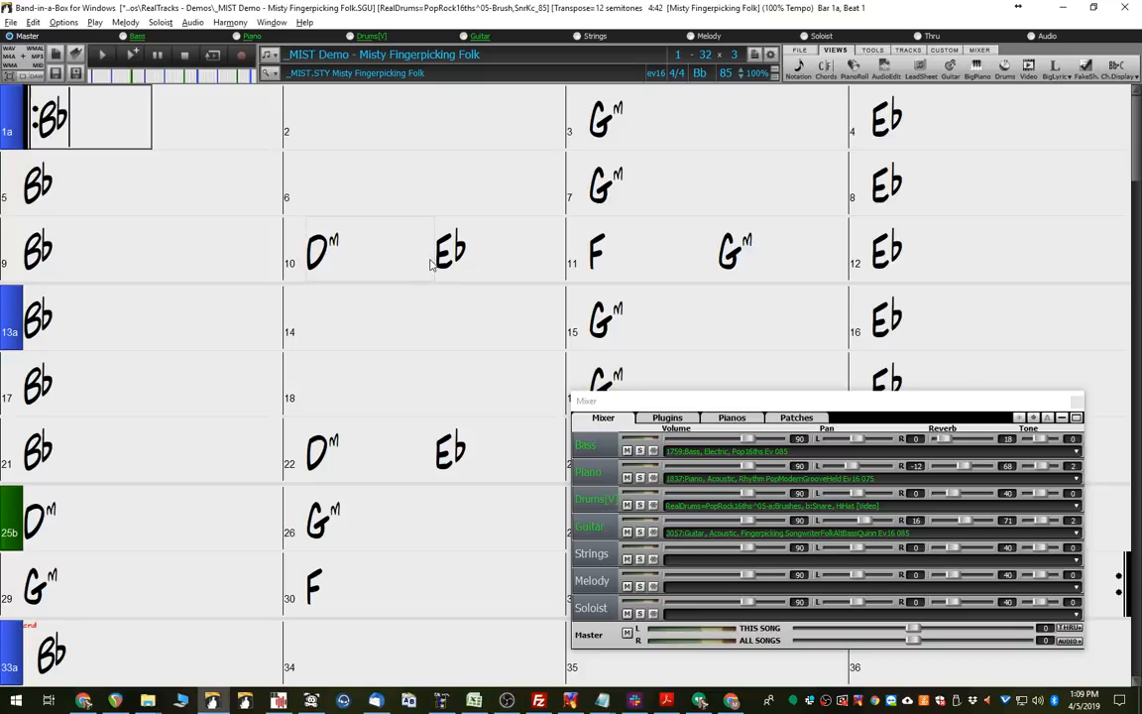
Add a pushed C minor after the Bb chord on the first beat of bar 1, as Bb,^Cm.
text(,)
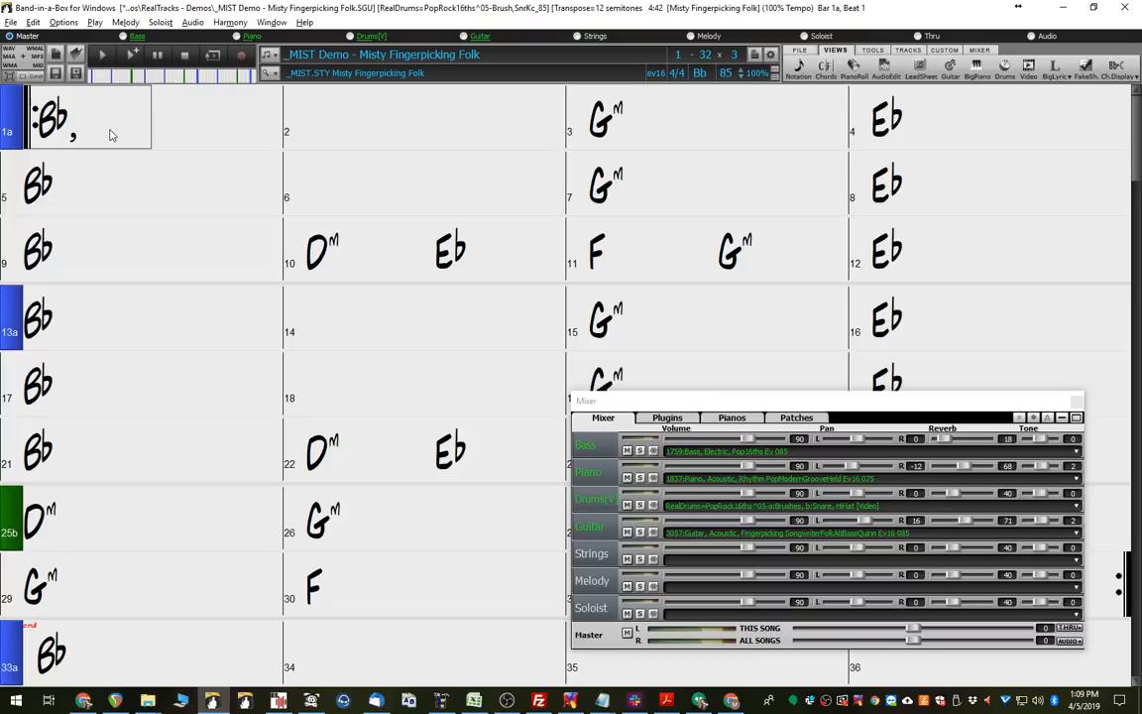
text(^Cm)
key(Return)
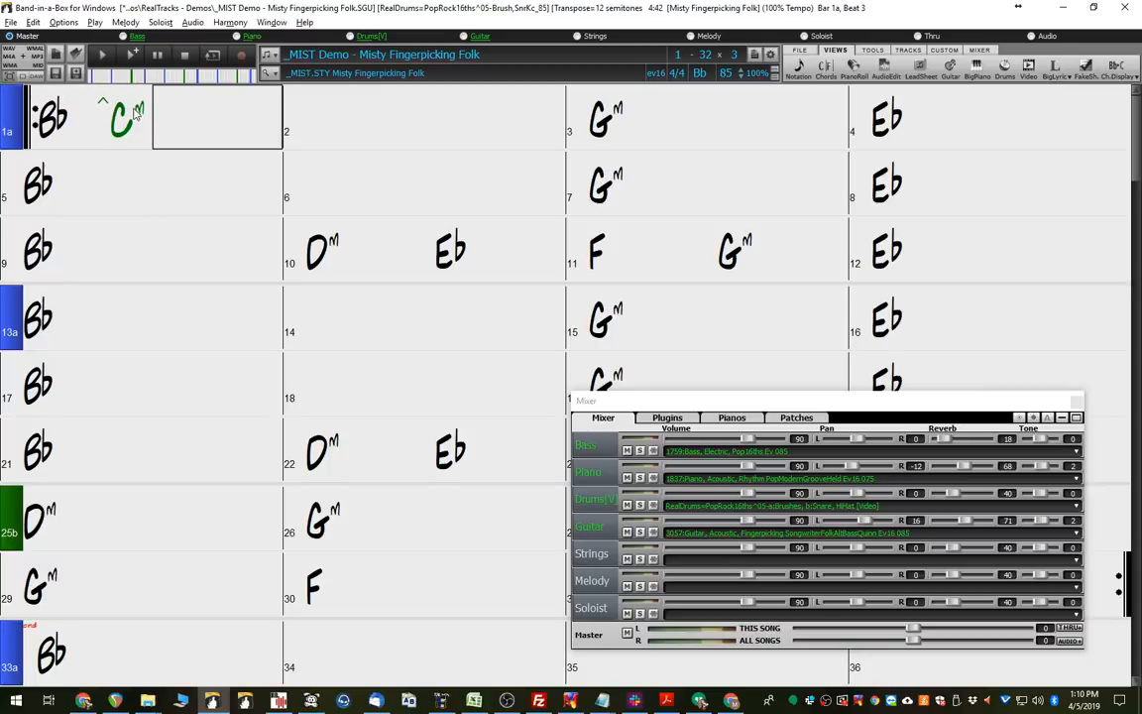
Replace the chords on the first beat of bar 1 with a rested Bb.
click(89, 135)
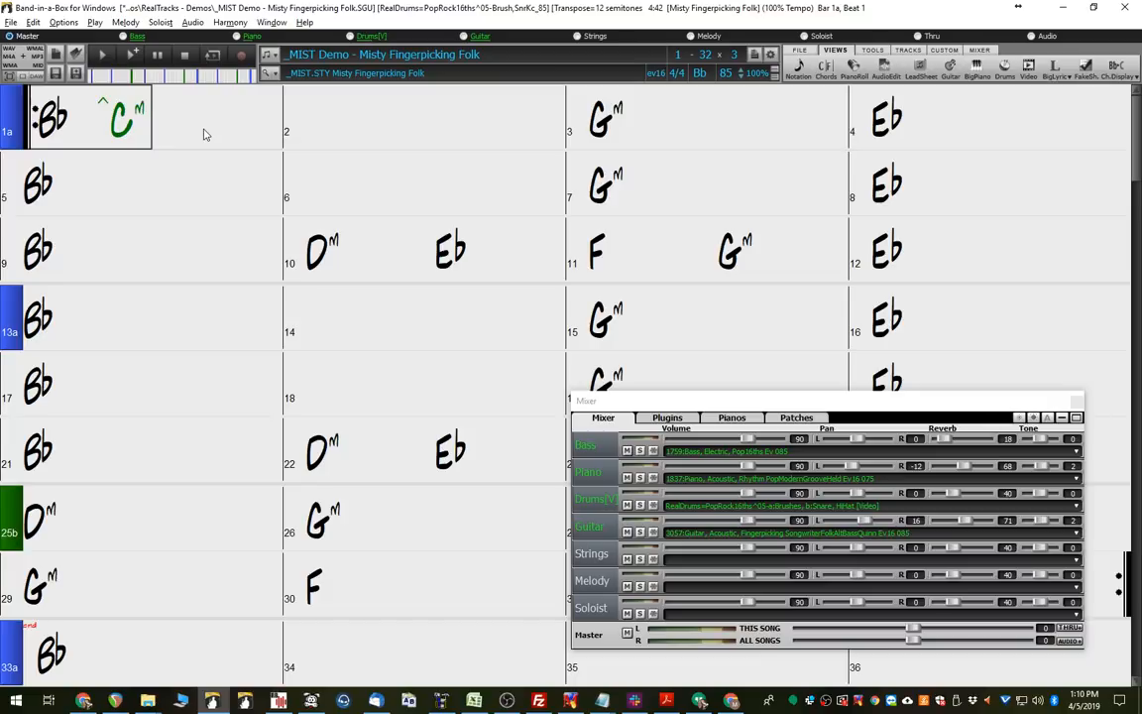
text(bb...)
key(Return)
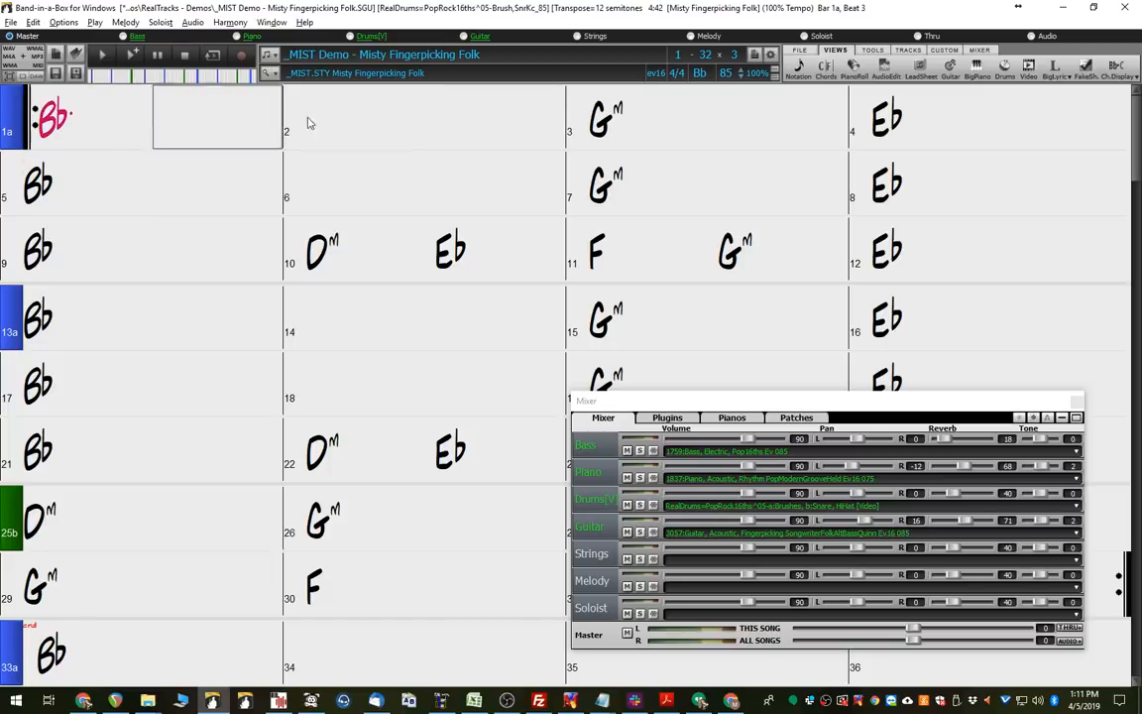
Play the song from bar 1 to hear the rested Bb, and stop the playback.
double_click(136, 117)
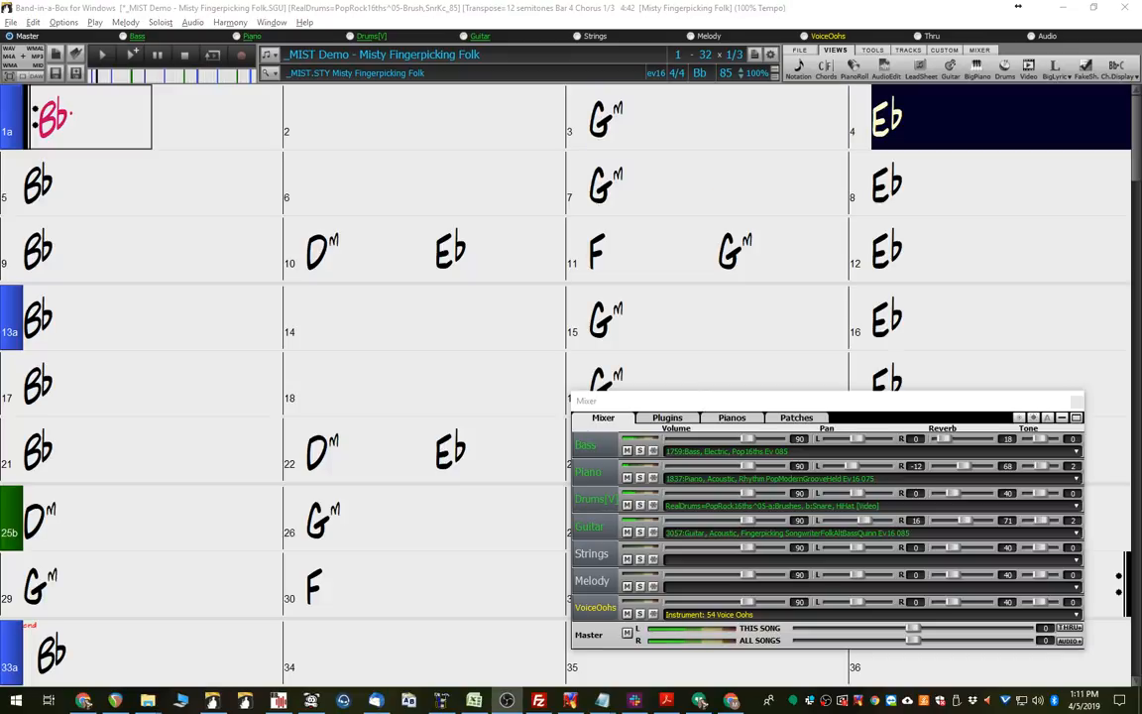
click(81, 103)
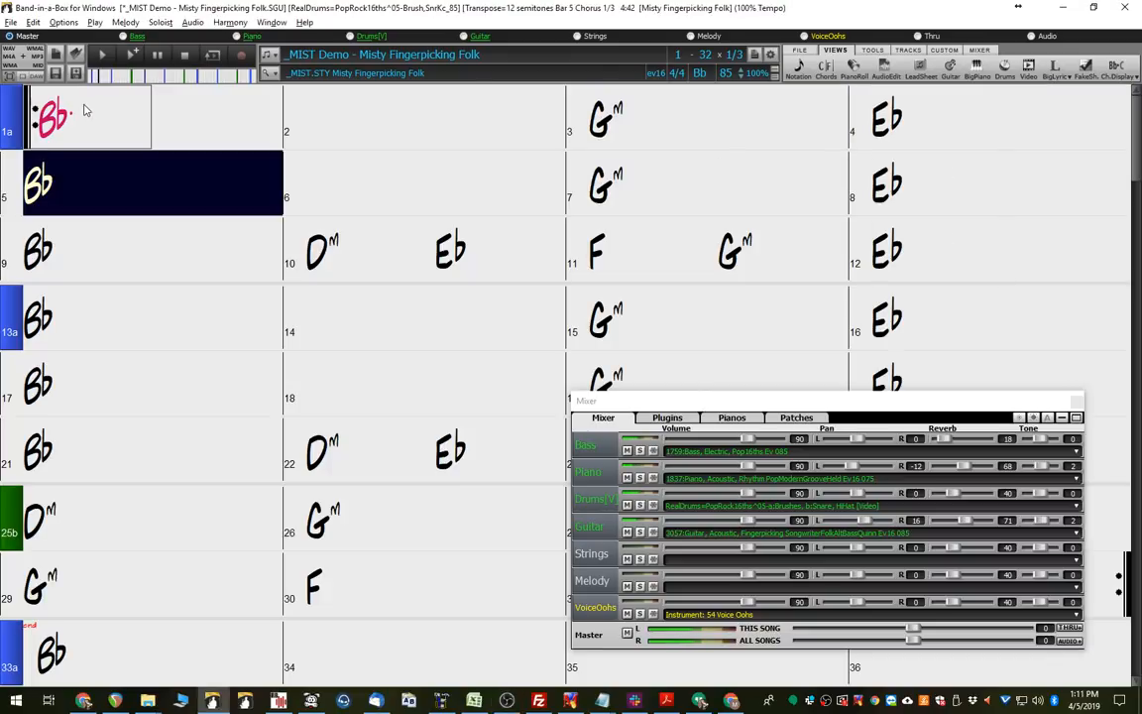
key(Escape)
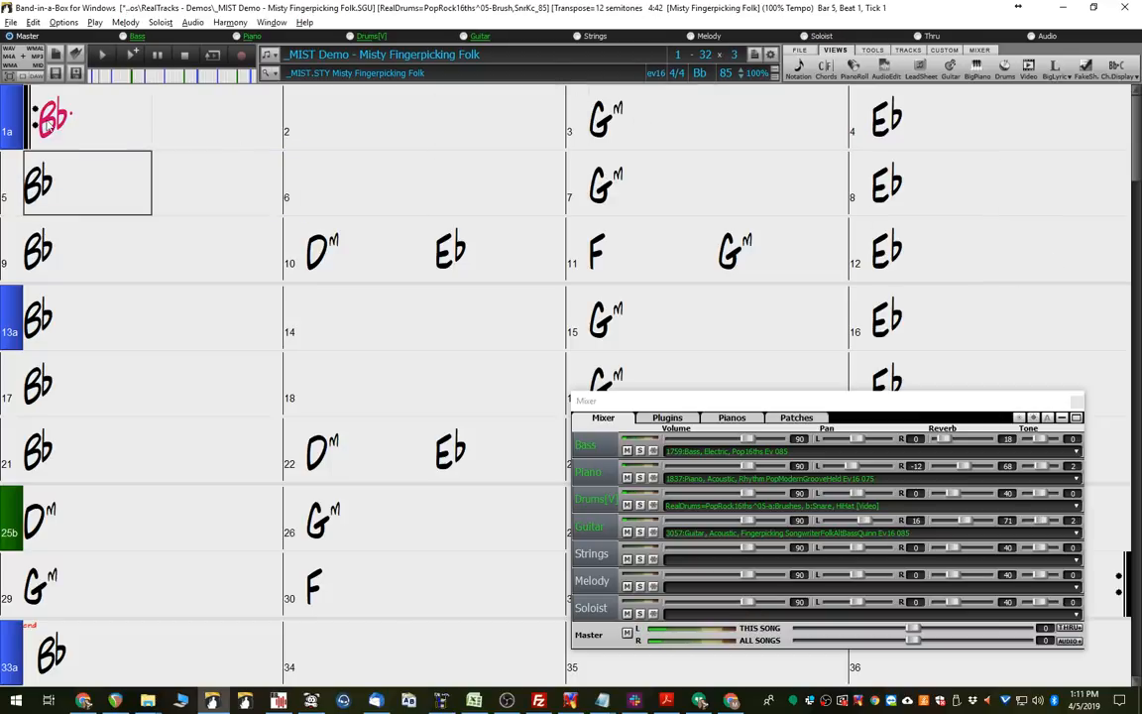
Extend the rested Bb in bar 1 with a pushed C minor, as Bb.,^Cm.
click(76, 141)
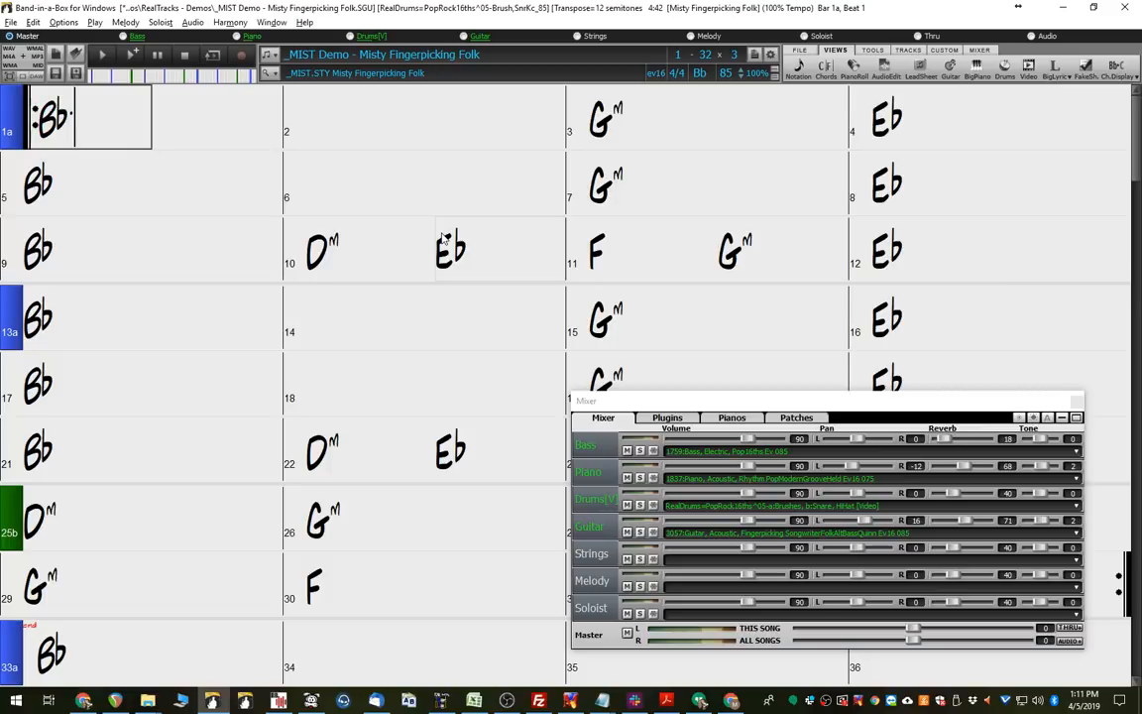
text(,)
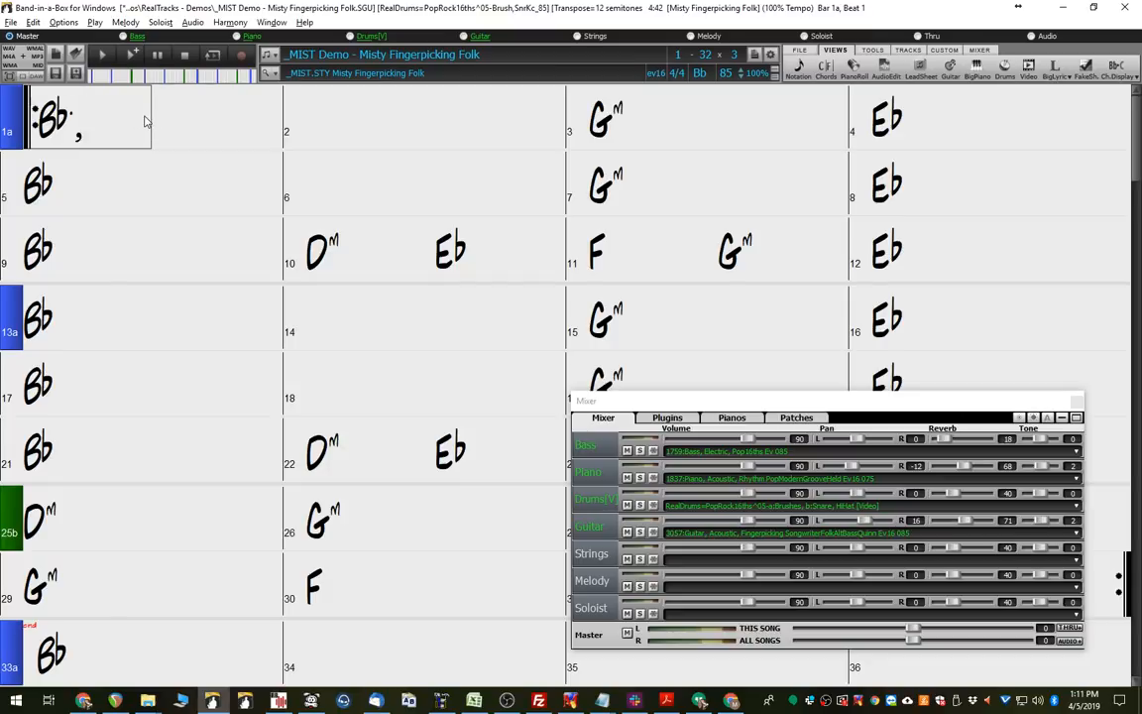
text(^Cm)
key(Return)
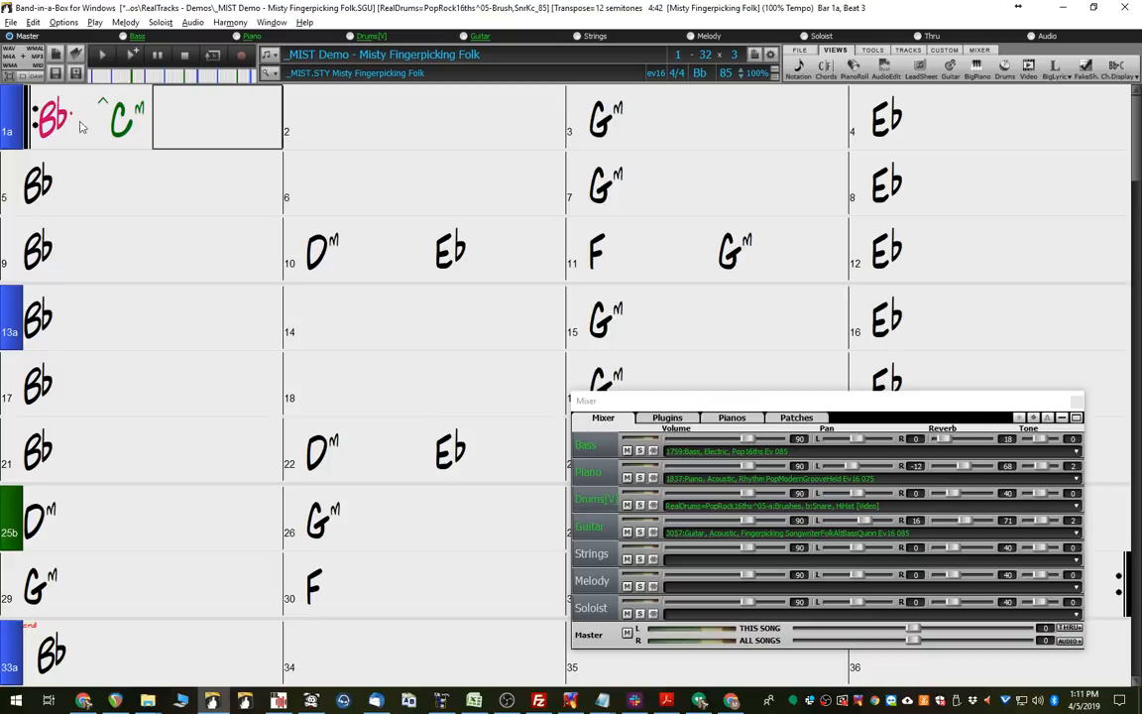
Play the song to hear bar 1 with the rest and the pushed C minor, and stop the playback.
click(134, 57)
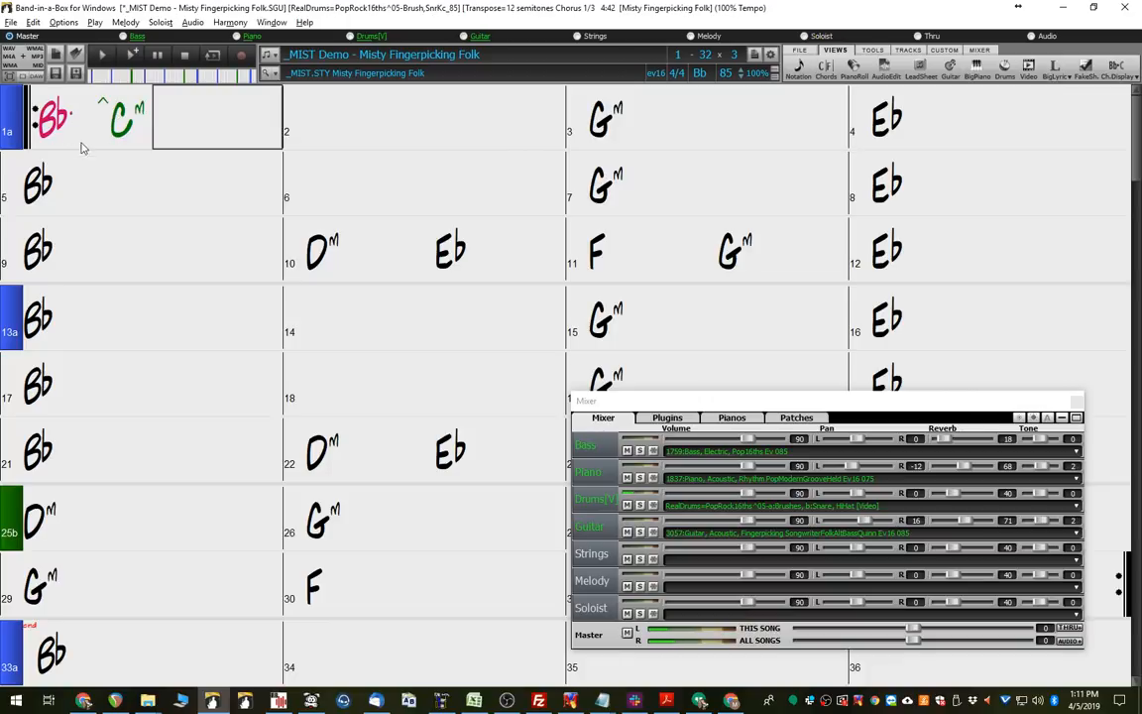
drag(47, 119, 91, 107)
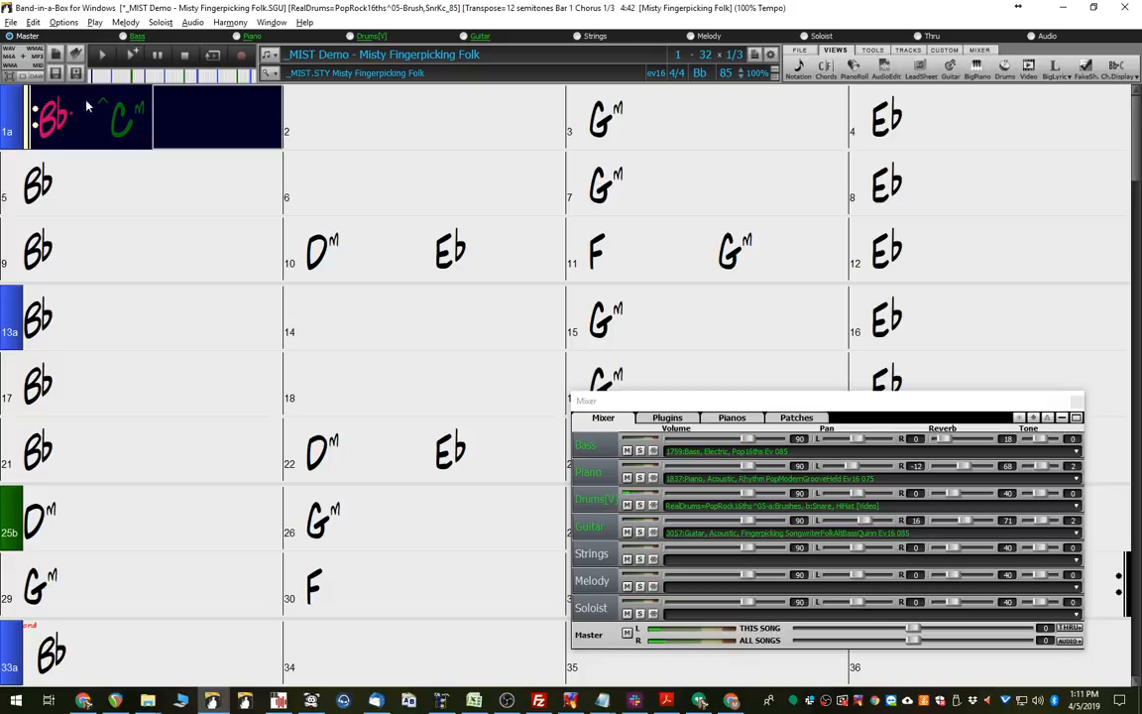
click(188, 57)
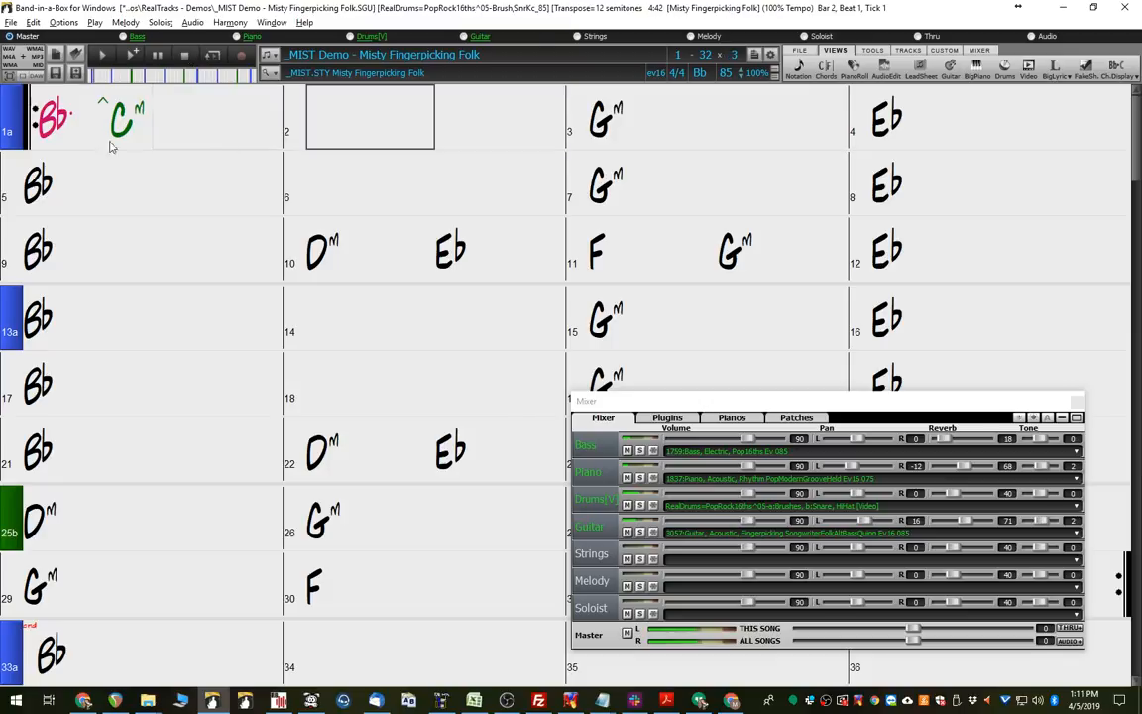
Re-enter the chords on the first beat of bar 1 as Bb.bd,^Cm.
click(85, 118)
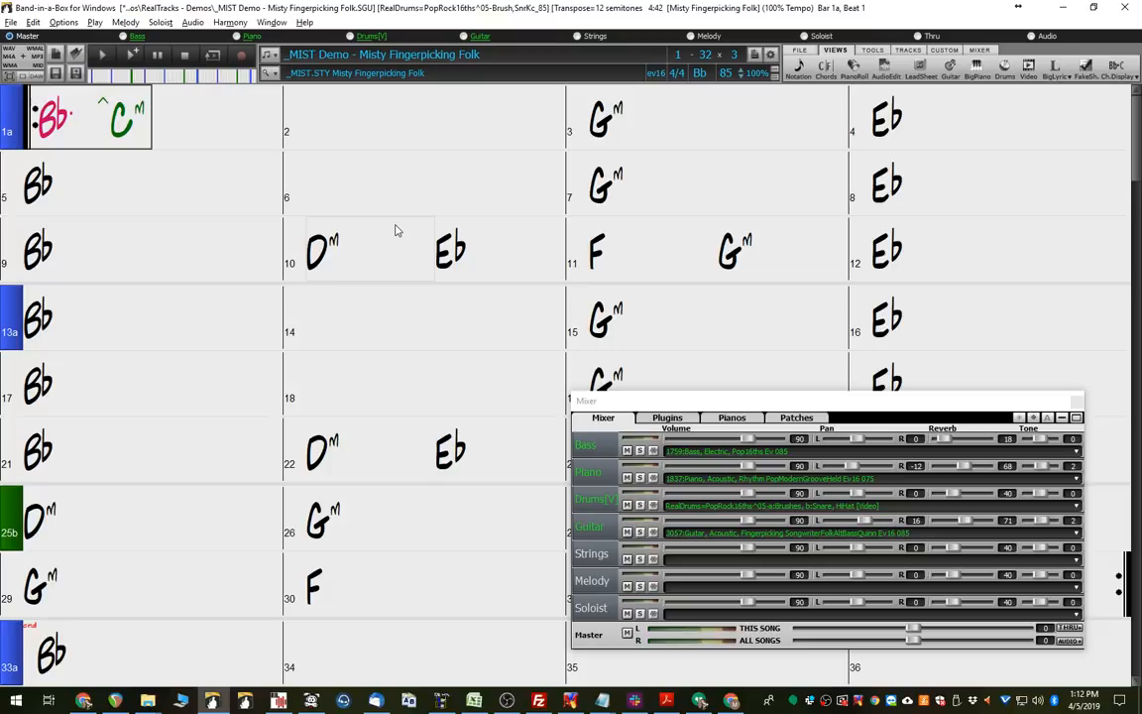
text(Bb.)
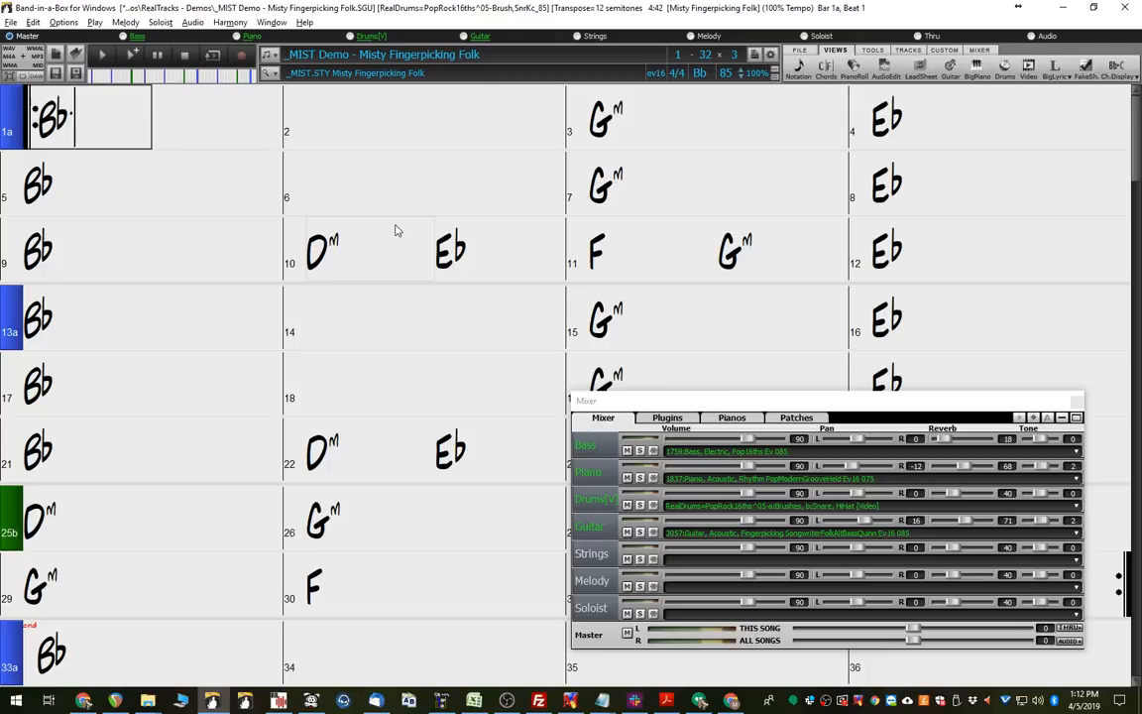
text(bd)
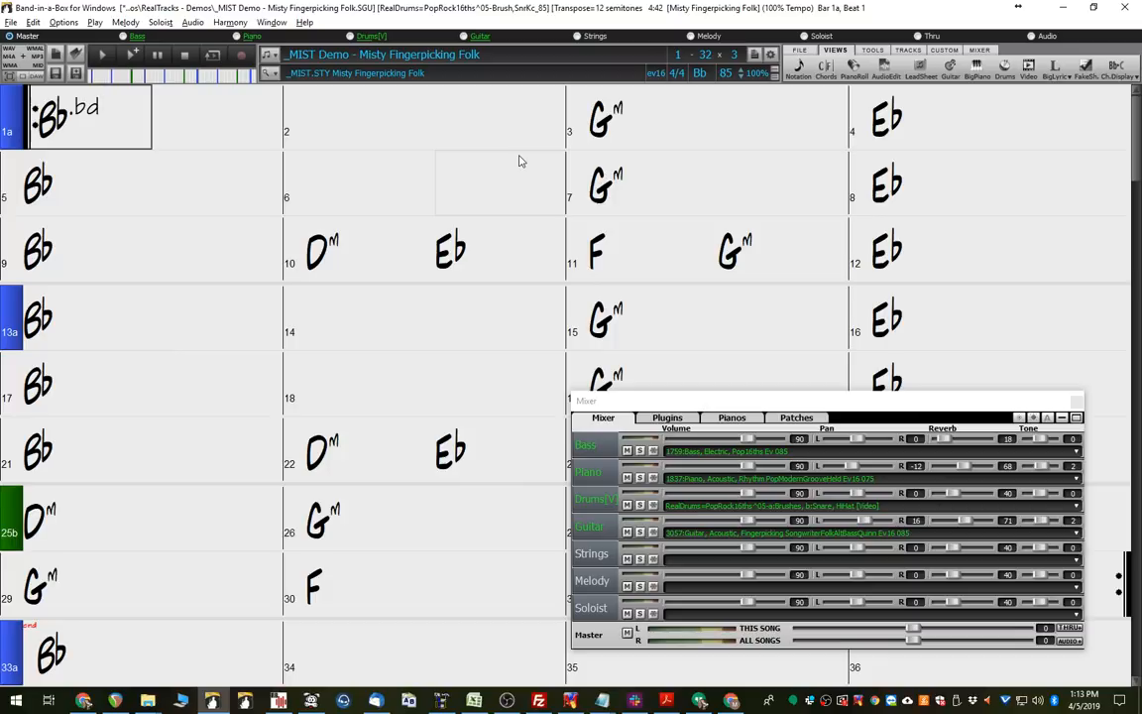
text(,^Cm)
key(Return)
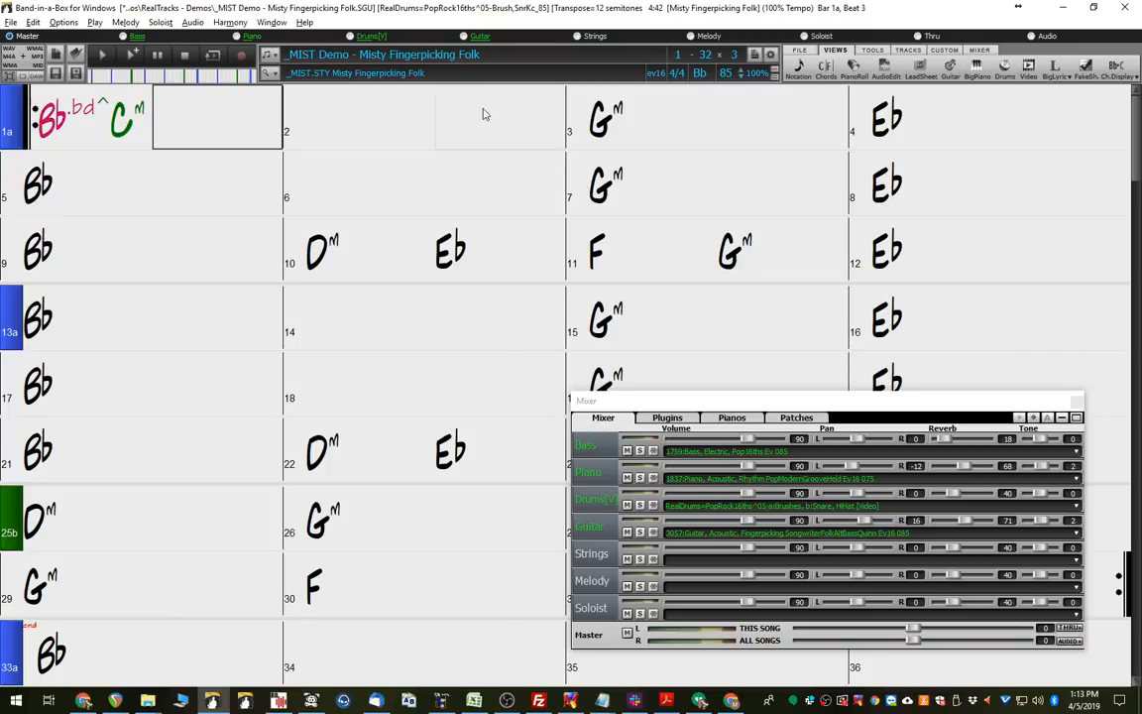
Repeat bar 1's chords in bar 2 with the K1 copy code, and play the song to hear both bars.
click(349, 134)
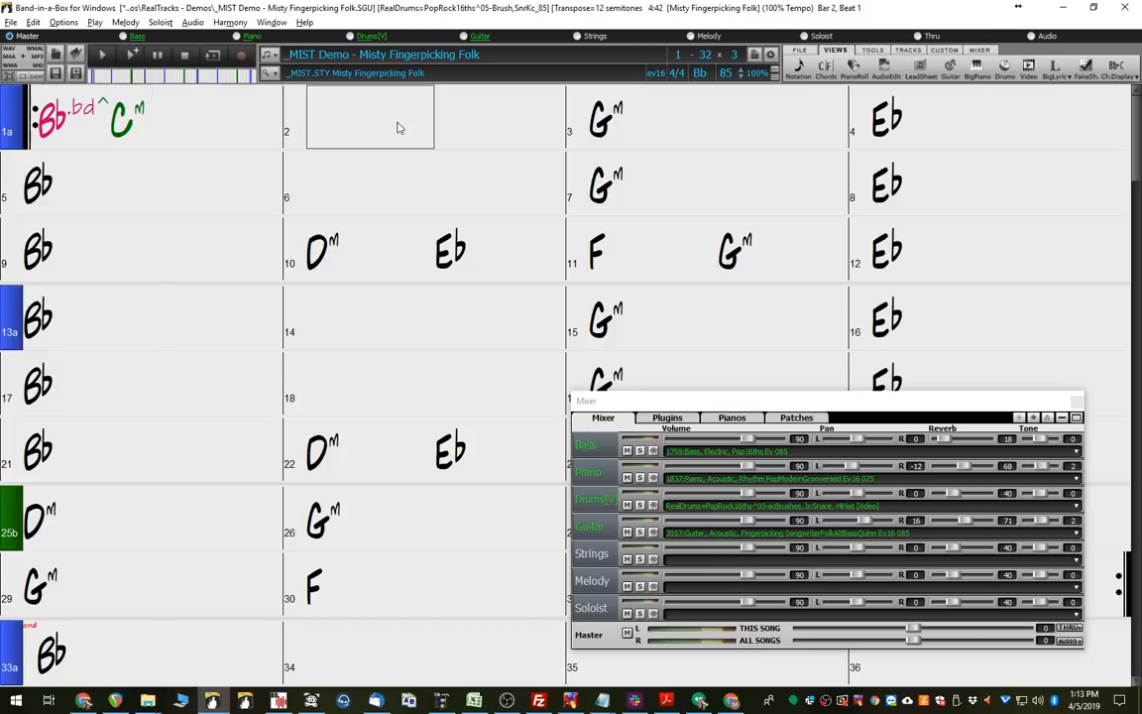
drag(349, 134, 329, 159)
text(K1)
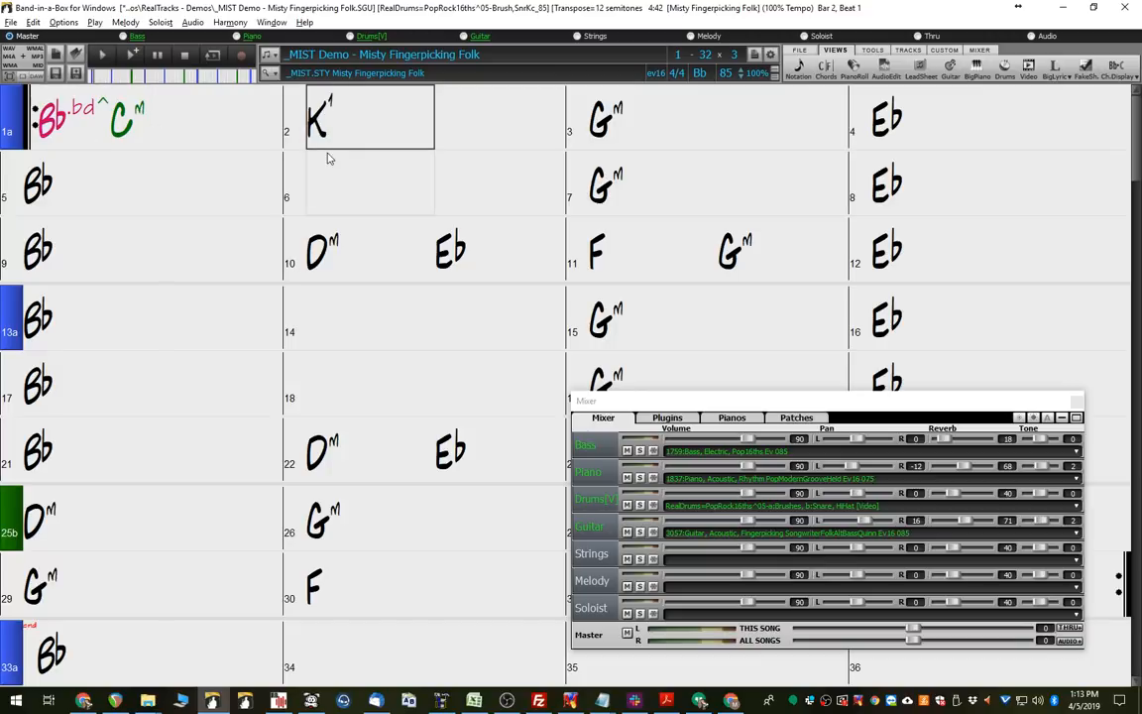
key(Return)
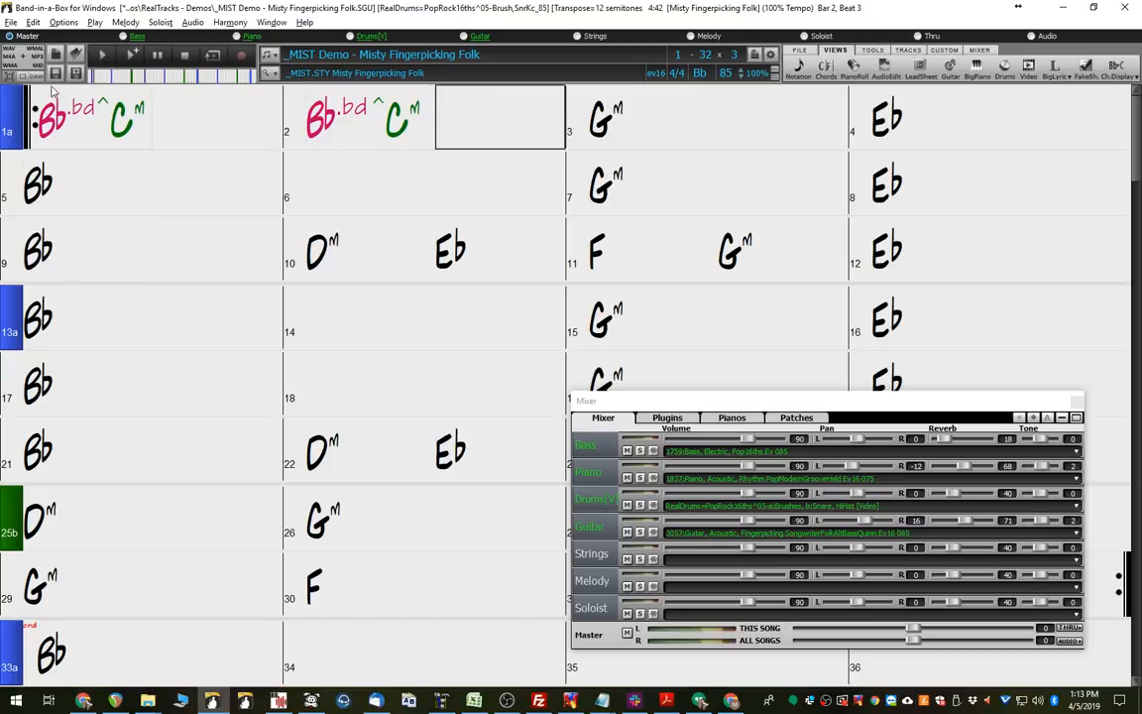
click(132, 54)
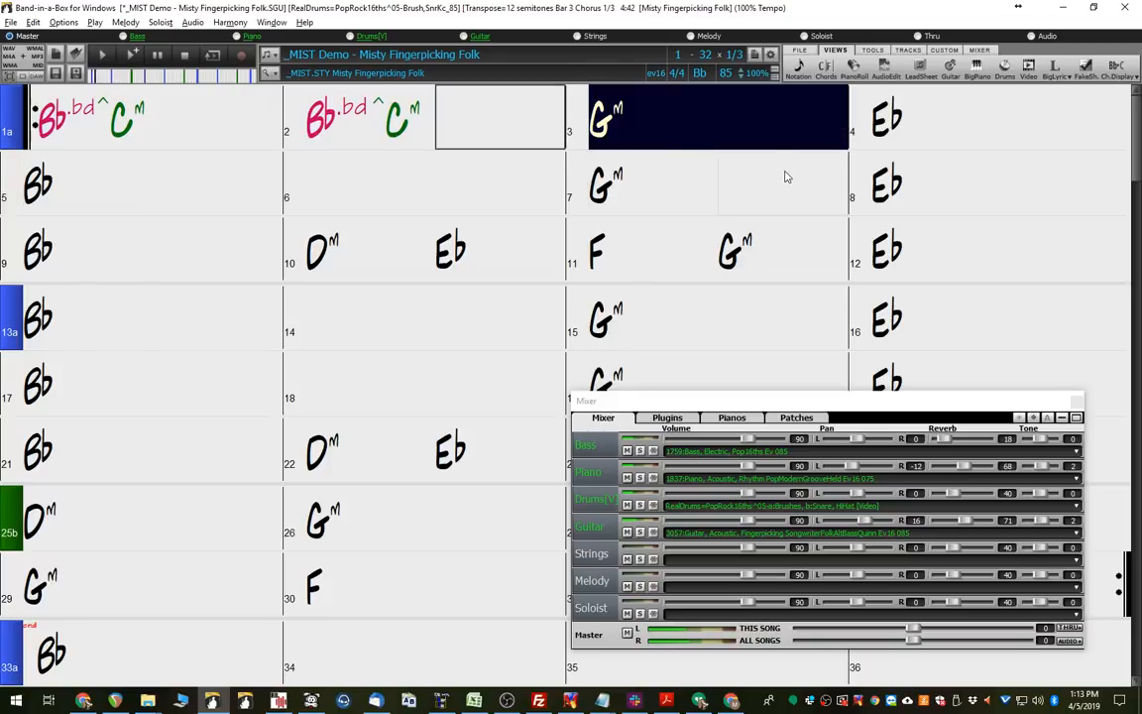
click(189, 59)
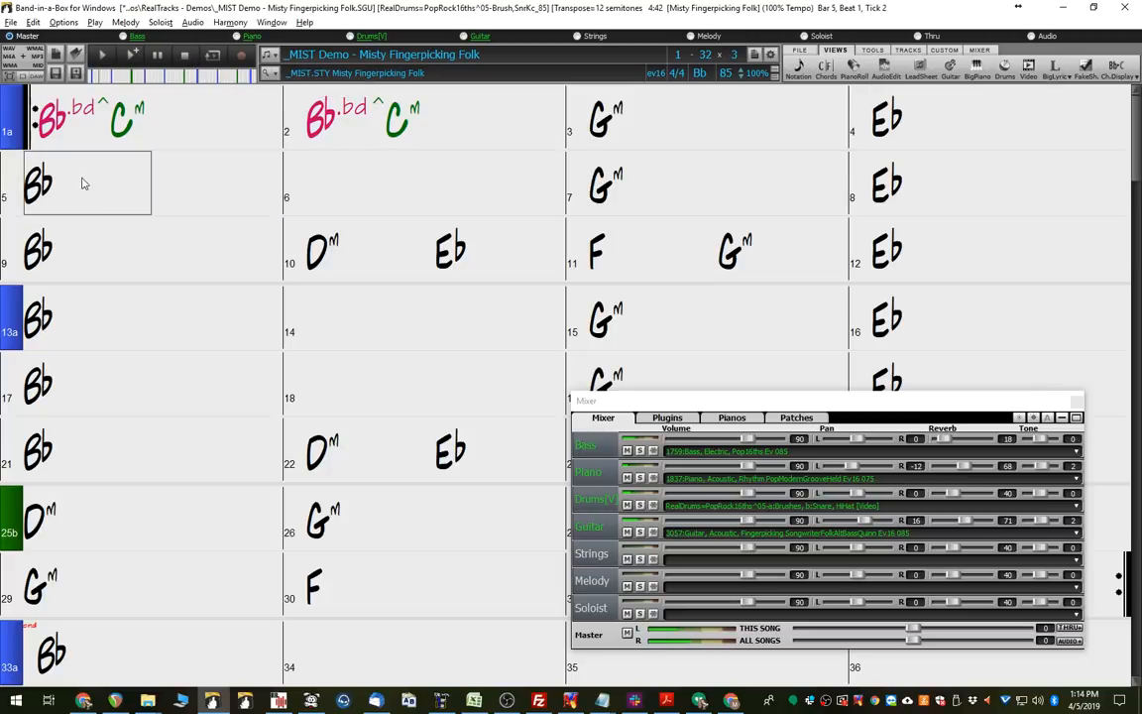
Copy the chords of bars 1 and 2 into bars 5 and 6, and remove the part marker from bar 5.
key(ctrl+v)
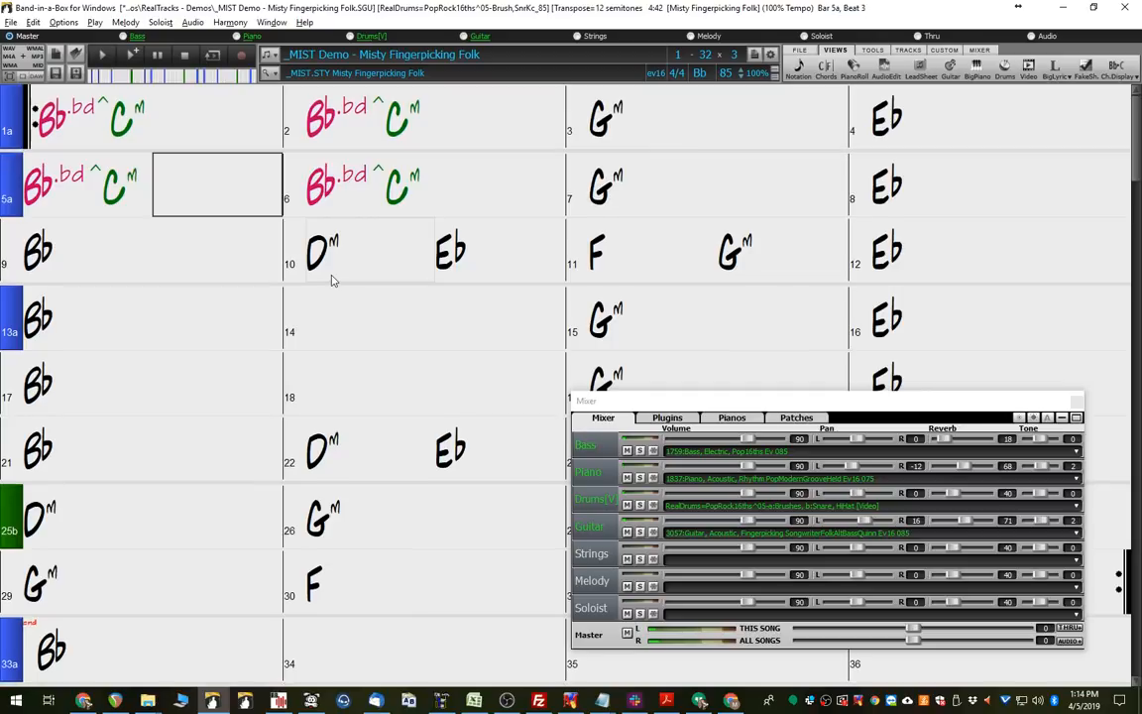
click(11, 198)
click(11, 202)
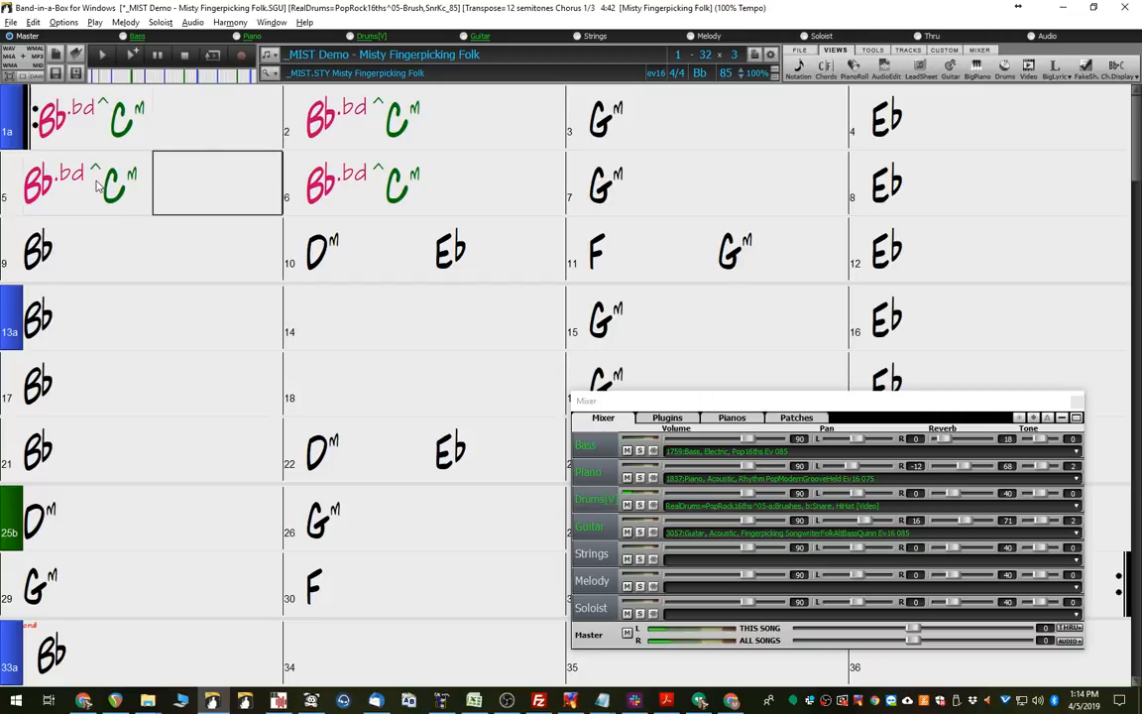
Play the song from the start to hear the edited bars, and stop the playback in bar 10.
click(59, 132)
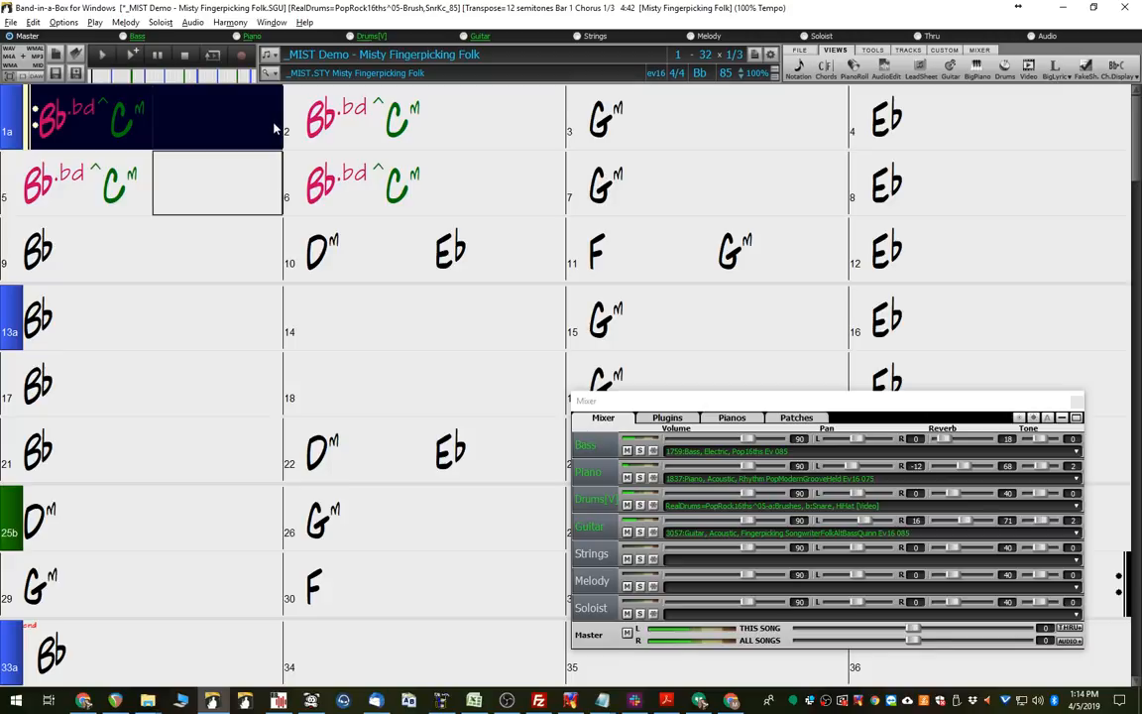
key(Right)
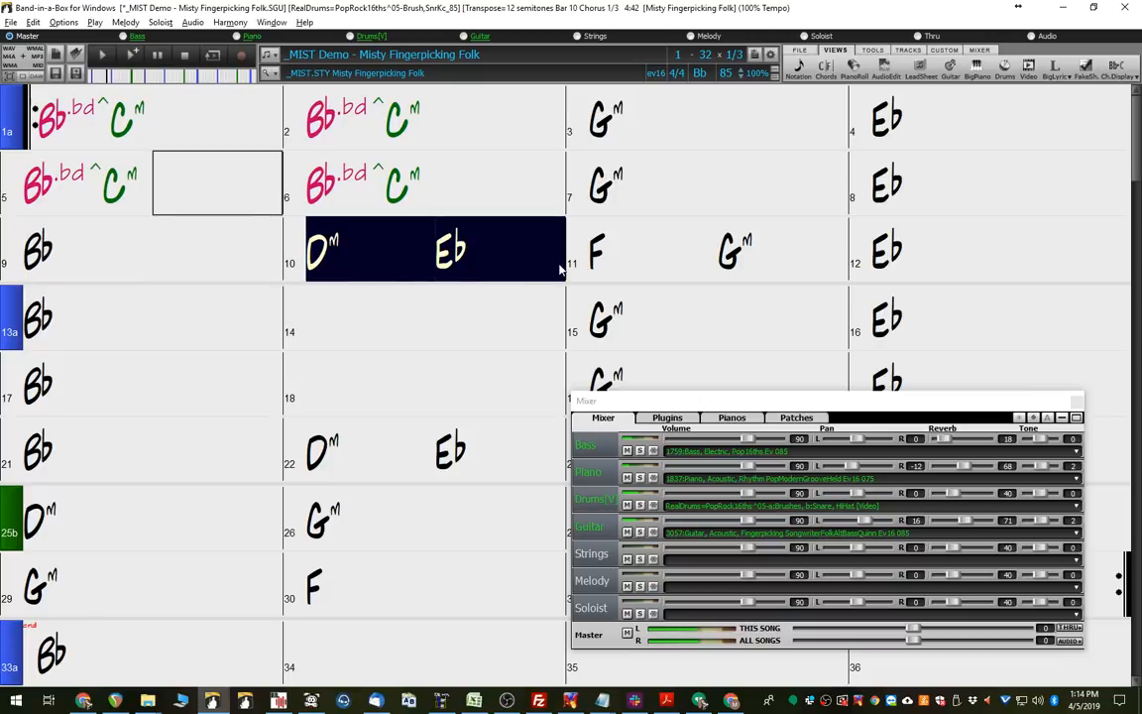
click(185, 55)
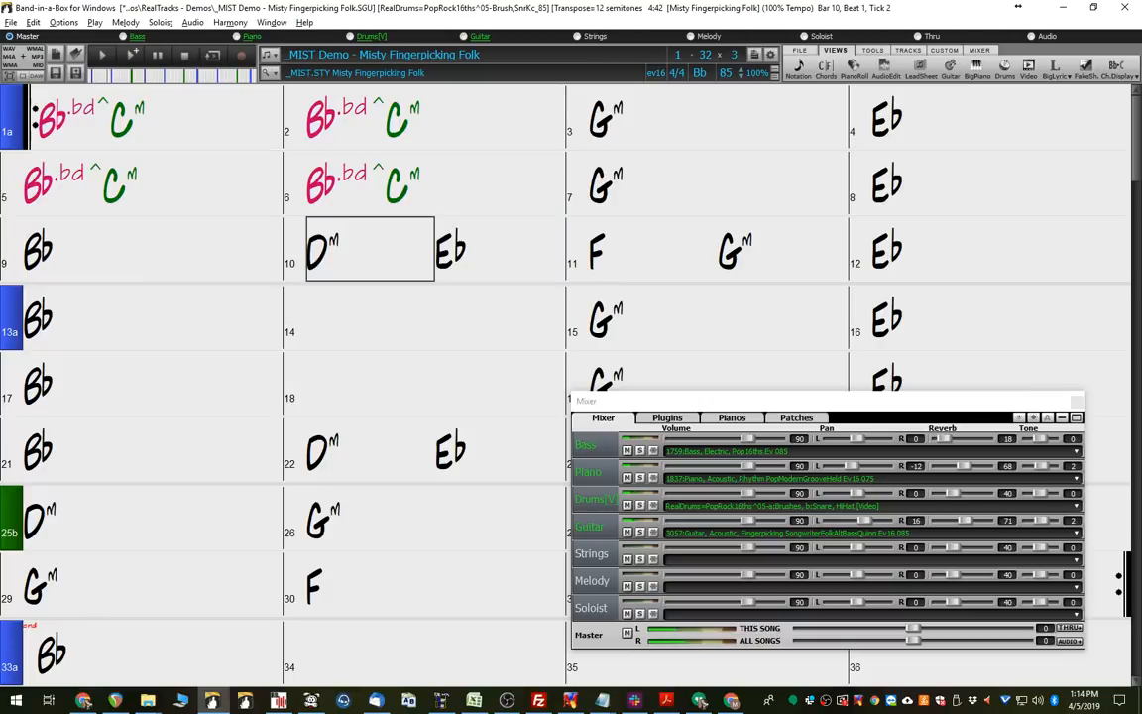